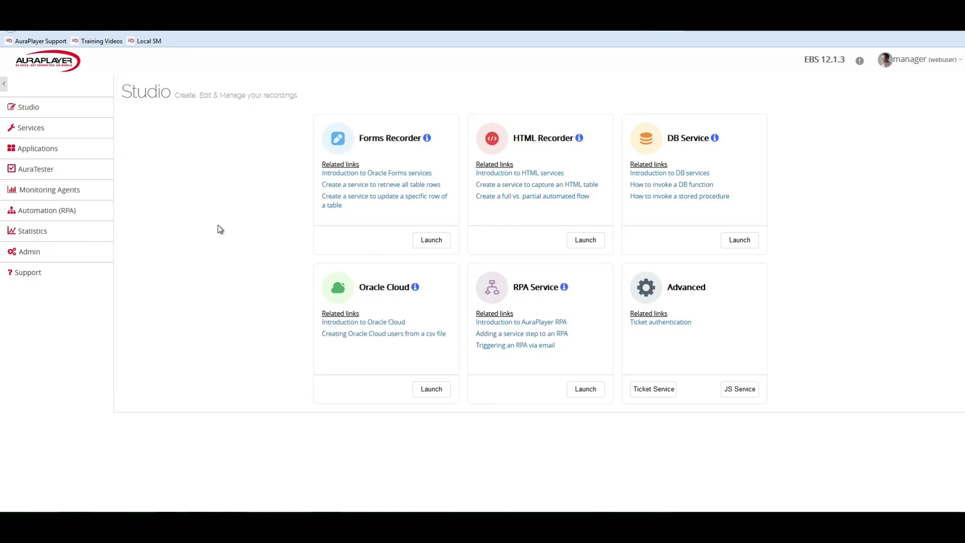
Launch the Forms Recorder from the AuraPlayer Studio card
{"action": "left_click", "coordinate": [432, 241]}
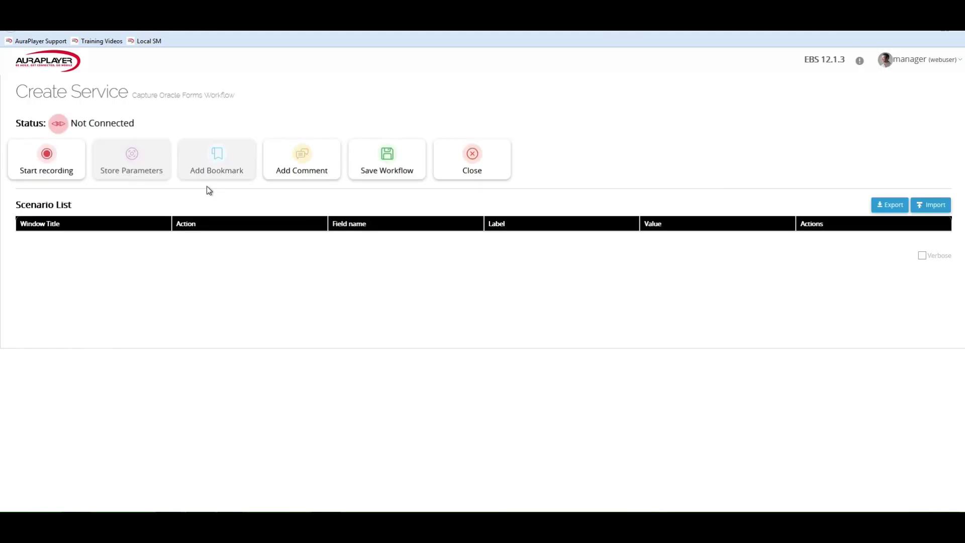
Start recording with the form URL set to ${env.RPAUP_GL_JOURNALS_URL} from the Env list
{"action": "left_click", "coordinate": [50, 167]}
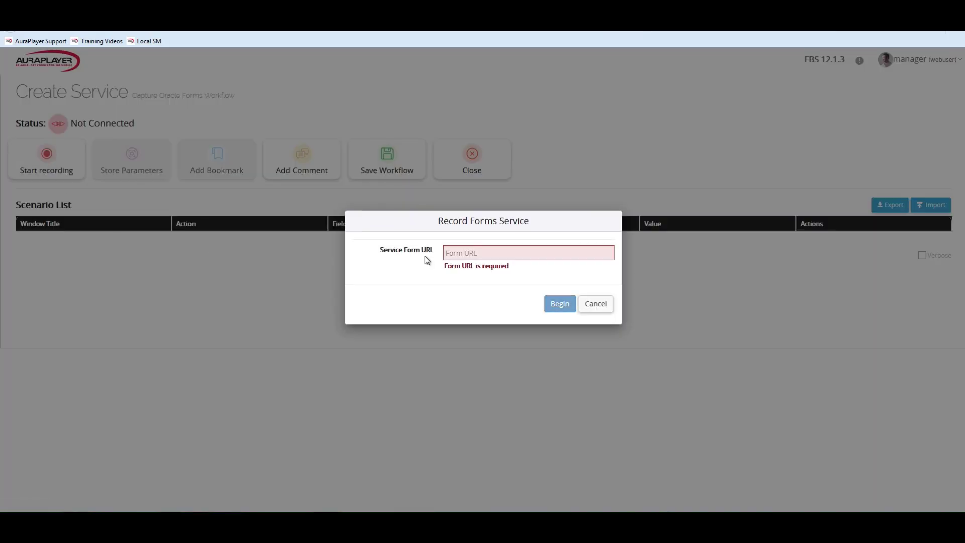
{"action": "left_click", "coordinate": [599, 253]}
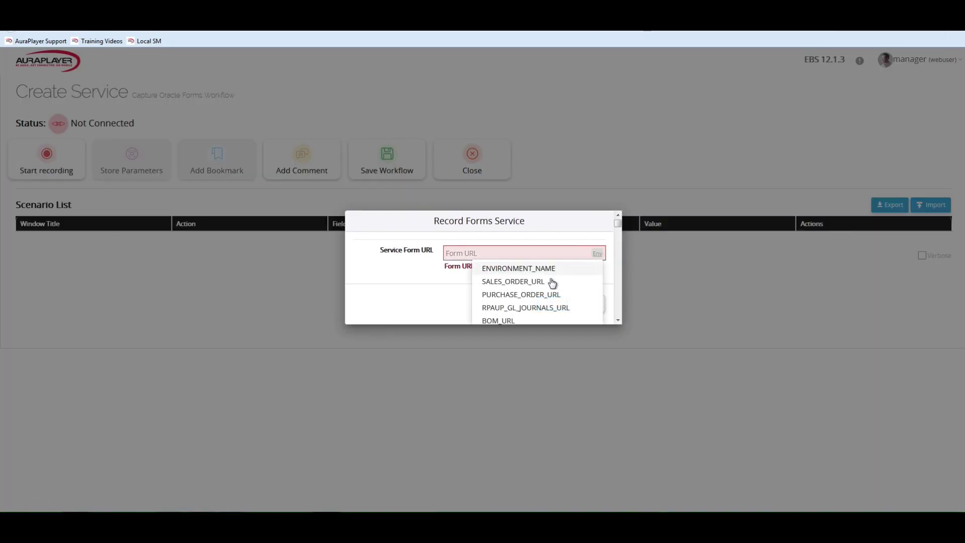
{"action": "left_click", "coordinate": [558, 308]}
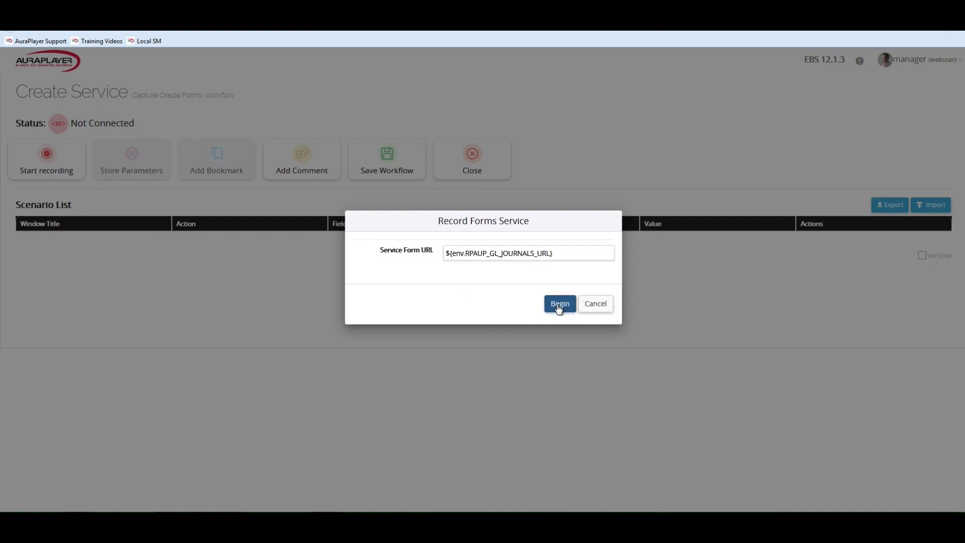
{"action": "left_click", "coordinate": [558, 304]}
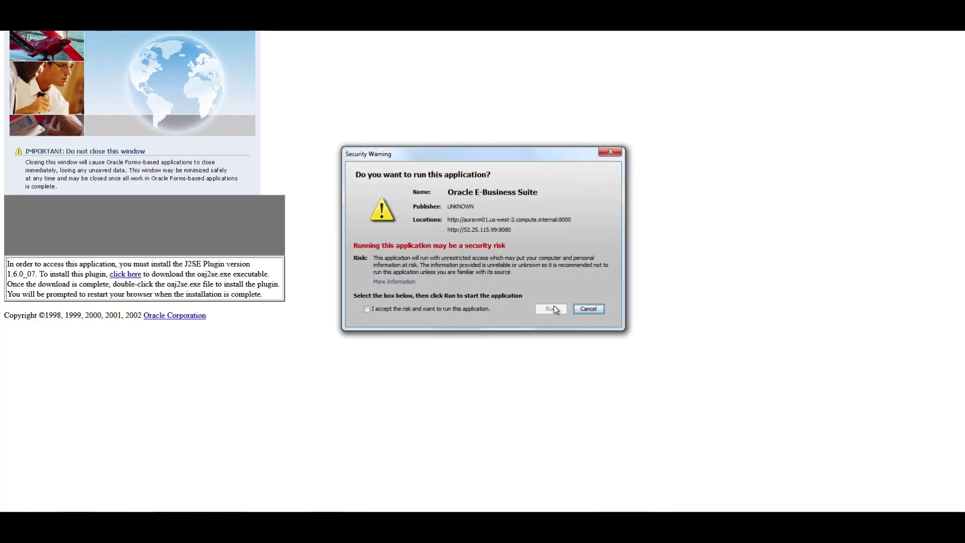
Accept both security warnings so Oracle E-Business Suite and its Java application run
{"action": "left_click", "coordinate": [468, 308]}
{"action": "left_click", "coordinate": [550, 309]}
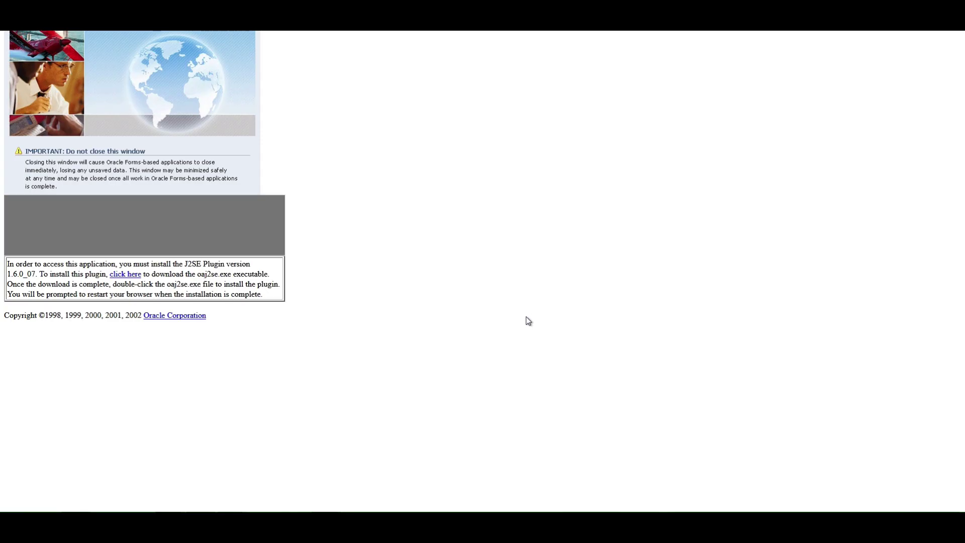
{"action": "key", "text": "alt+Tab"}
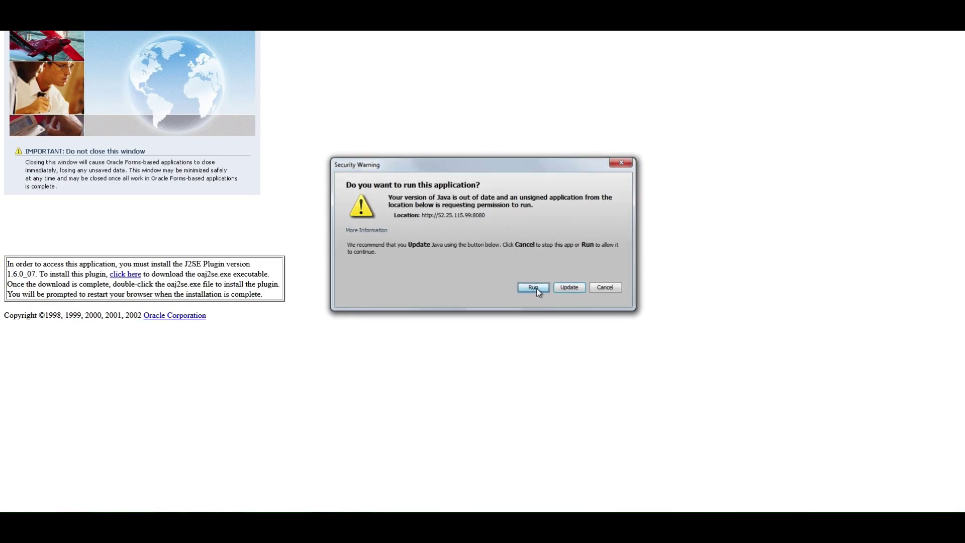
{"action": "left_click", "coordinate": [535, 288]}
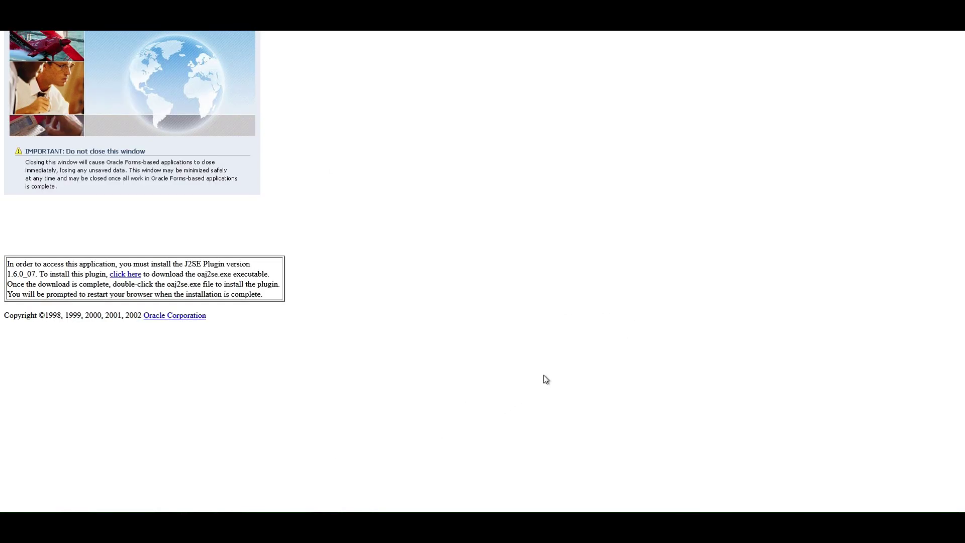
Tile AuraPlayer on the left half of the screen and Oracle on the right half
{"action": "key", "text": "alt+Tab"}
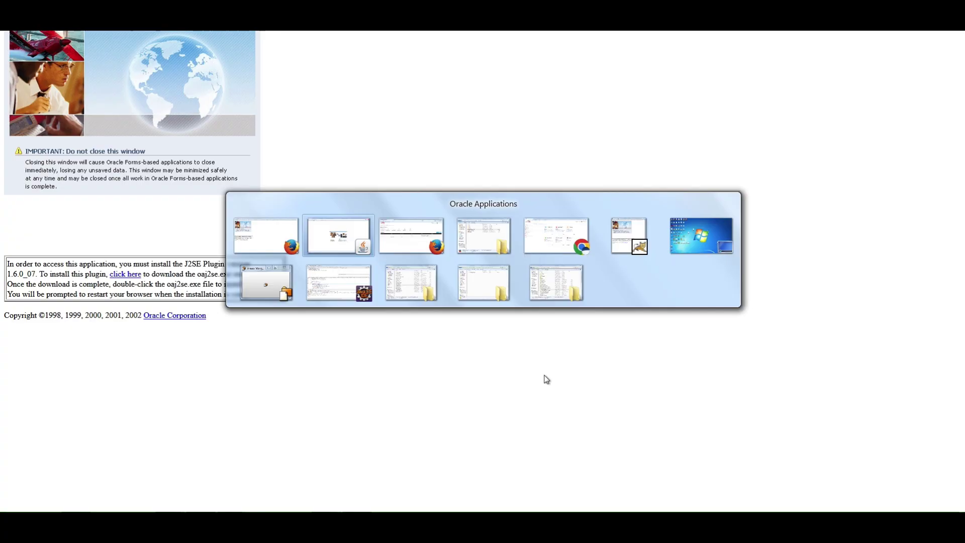
{"action": "key", "text": "Tab"}
{"action": "key", "text": "super+Left"}
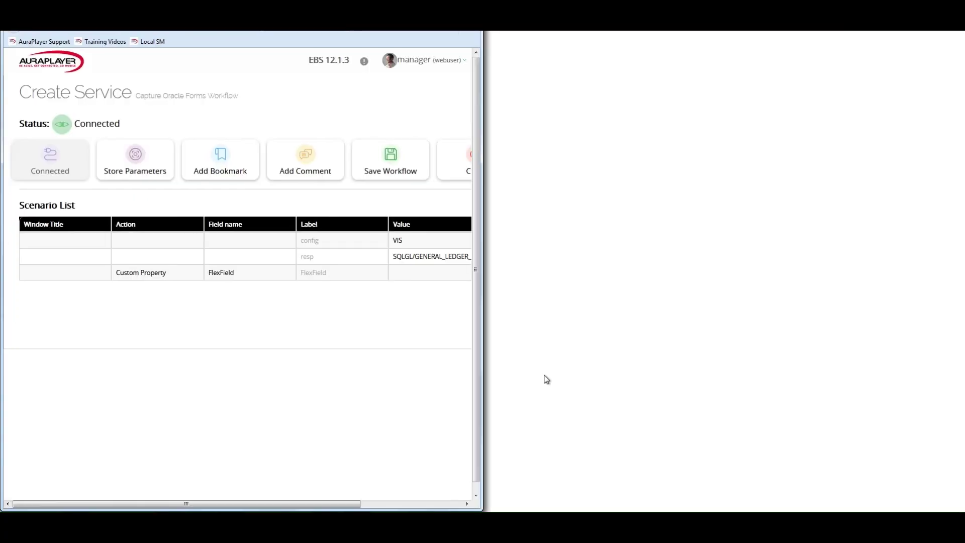
{"action": "key", "text": "alt+Tab"}
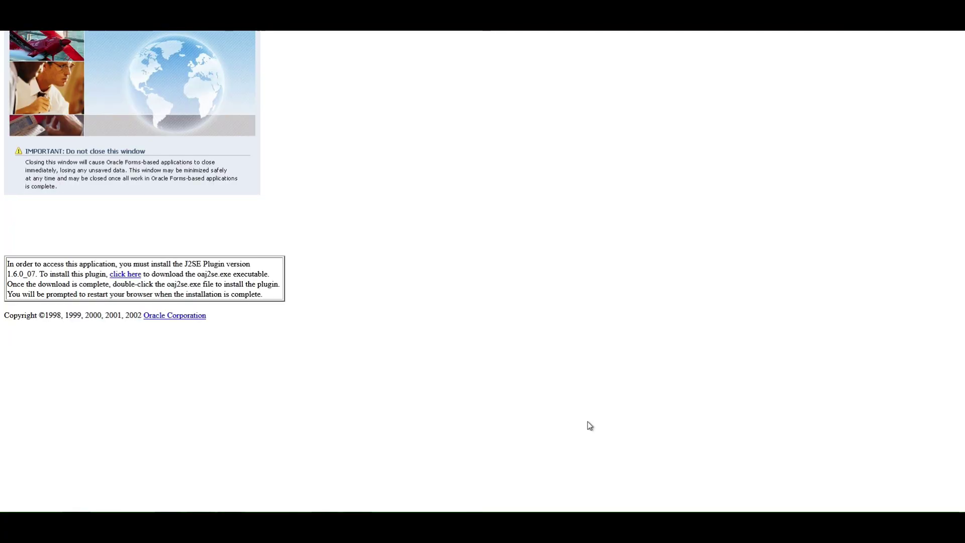
{"action": "key", "text": "alt+Tab"}
{"action": "key", "text": "alt+Tab"}
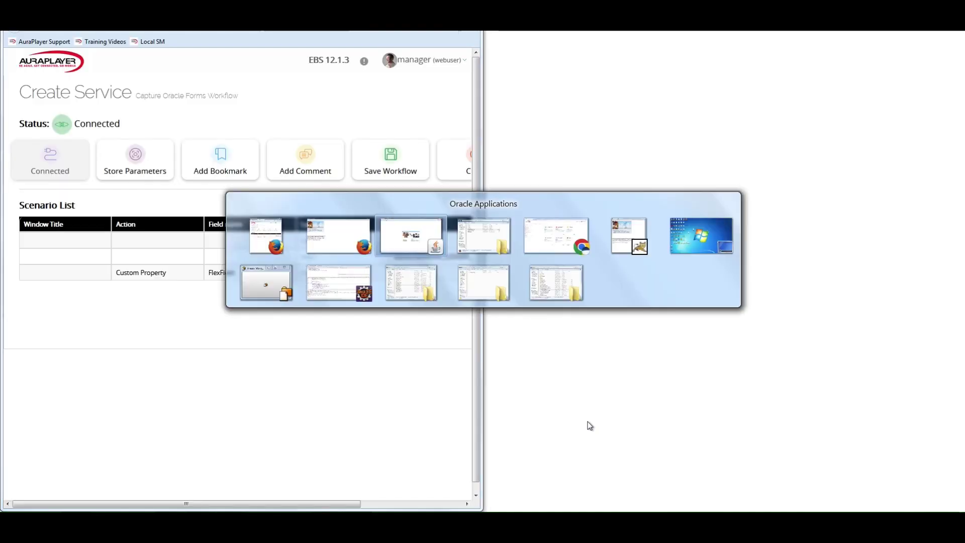
{"action": "key", "text": "super+Right"}
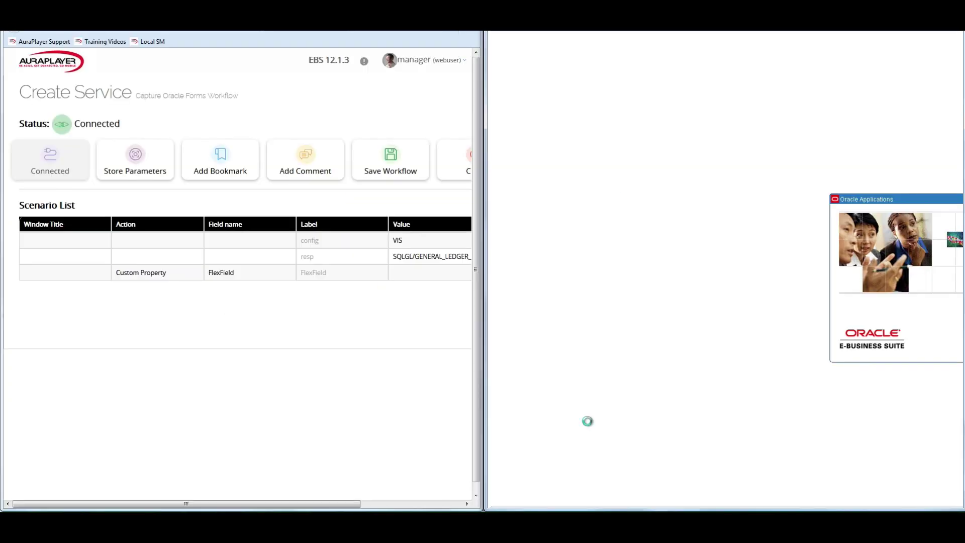
Sign in to Oracle E-Business Suite with the user name and password
{"action": "left_click", "coordinate": [852, 482]}
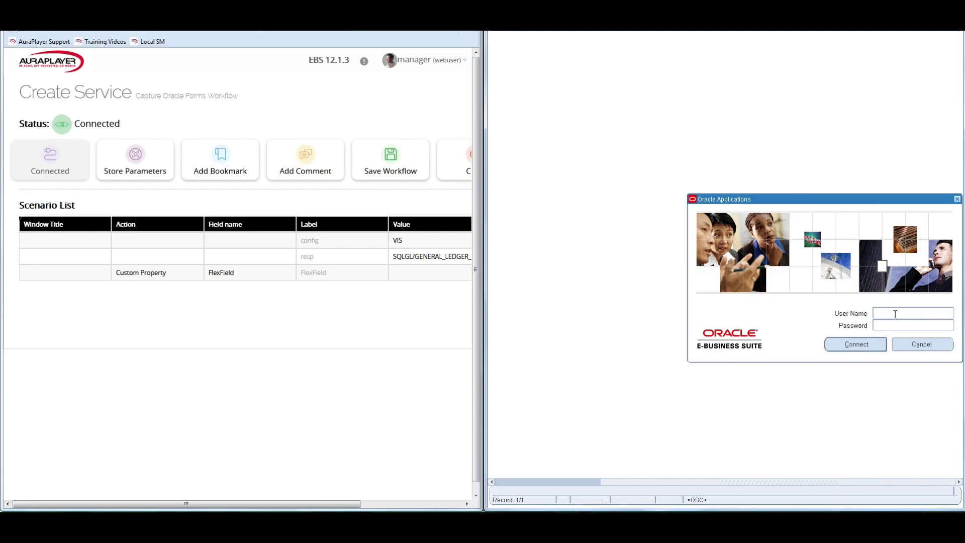
{"action": "type", "text": "OPERATIONS"}
{"action": "key", "text": "Tab"}
{"action": "type", "text": "welcome"}
{"action": "key", "text": "Return"}
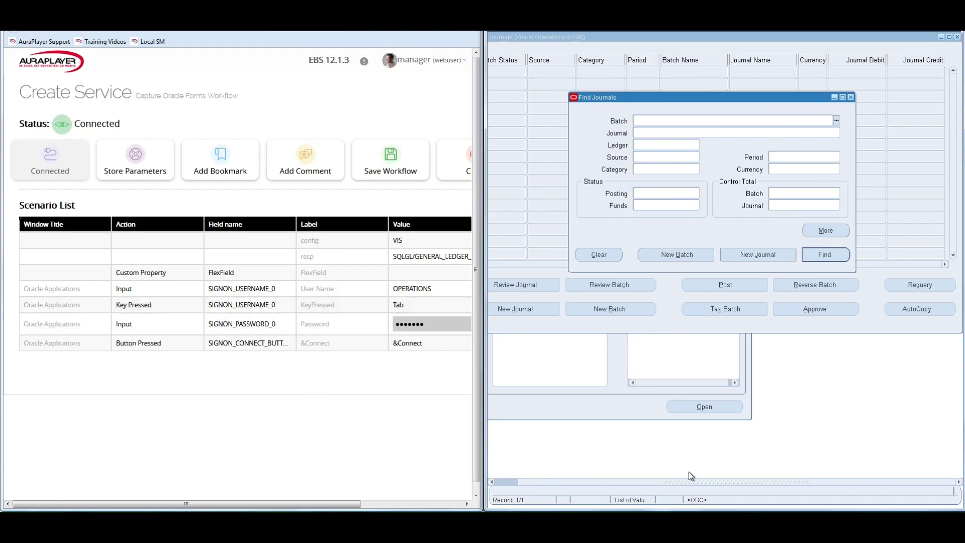
Create a new journal from Find Journals with the description 'my entry'
{"action": "left_click", "coordinate": [665, 482]}
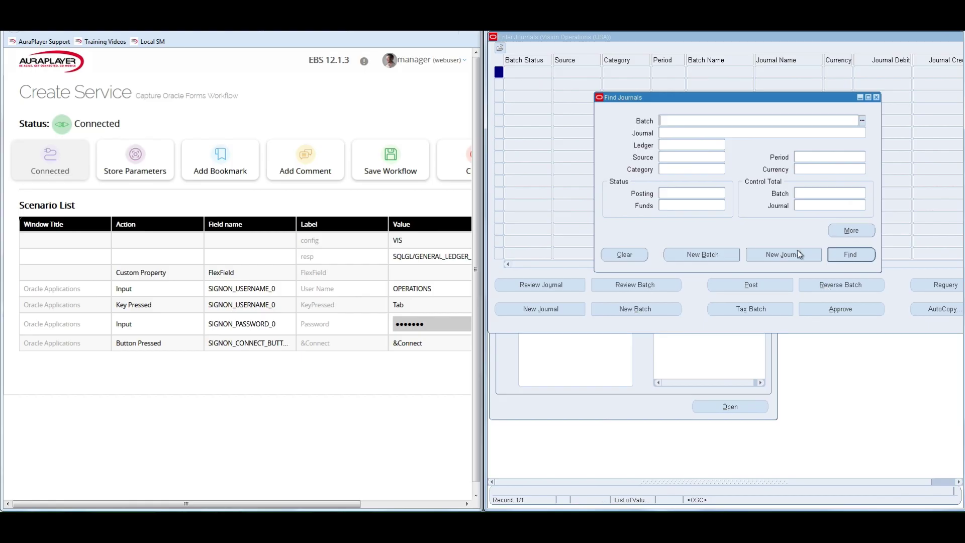
{"action": "left_click", "coordinate": [787, 258]}
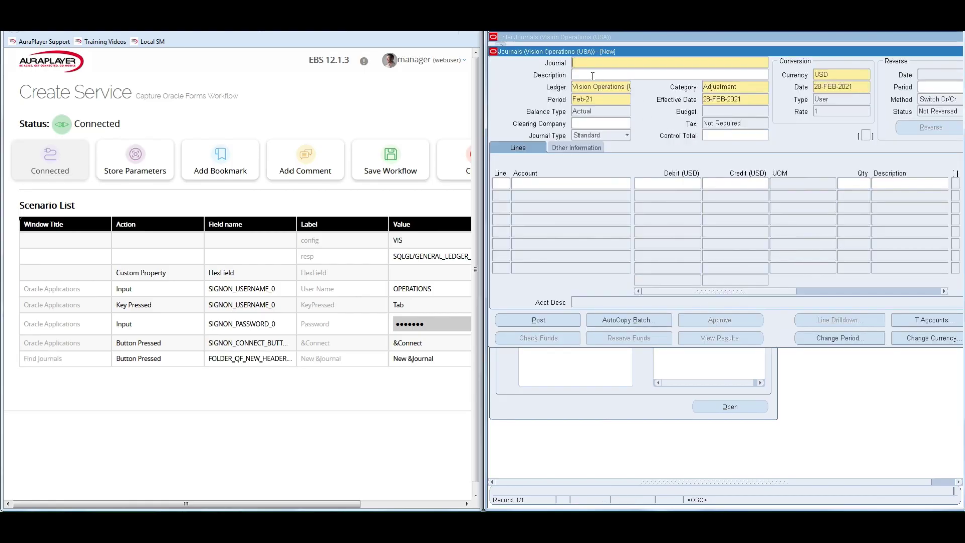
{"action": "left_click", "coordinate": [592, 76]}
{"action": "key", "text": "Tab"}
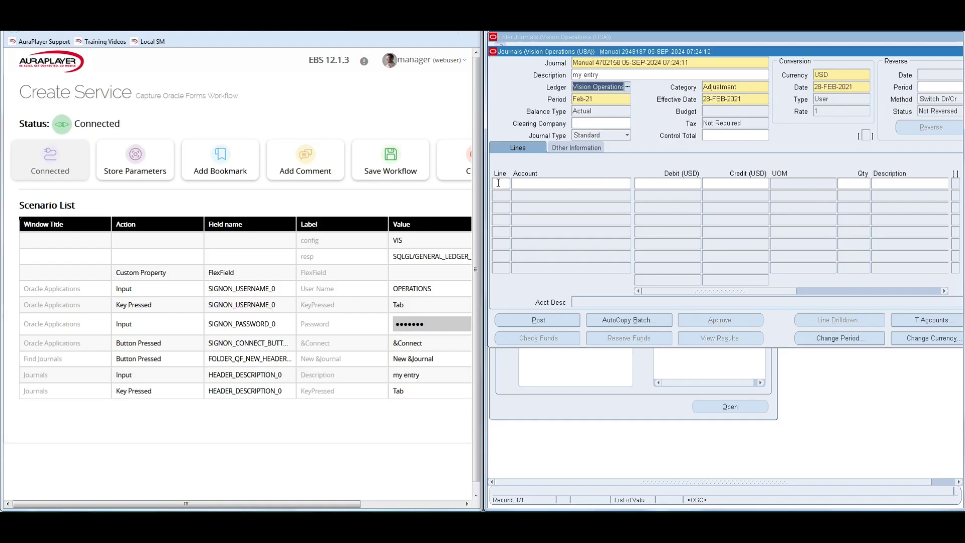
{"action": "left_click", "coordinate": [499, 183]}
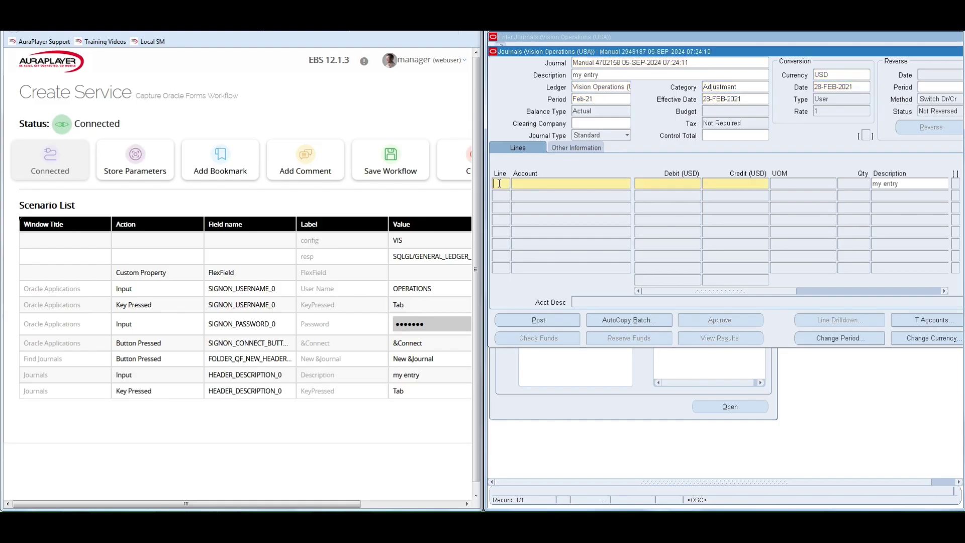
{"action": "left_click", "coordinate": [532, 183]}
{"action": "type", "text": "01-000-2225-0000-000"}
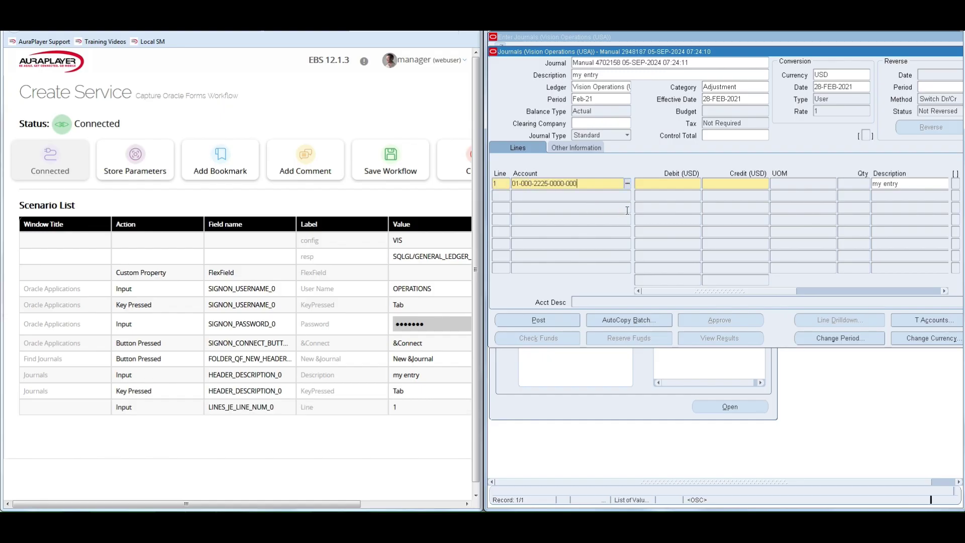
{"action": "key", "text": "Tab"}
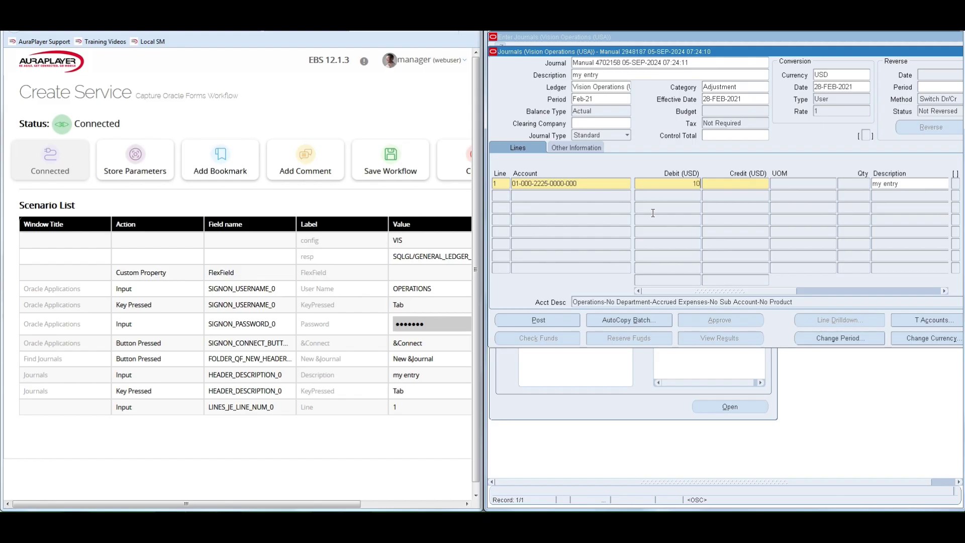
{"action": "key", "text": "Tab"}
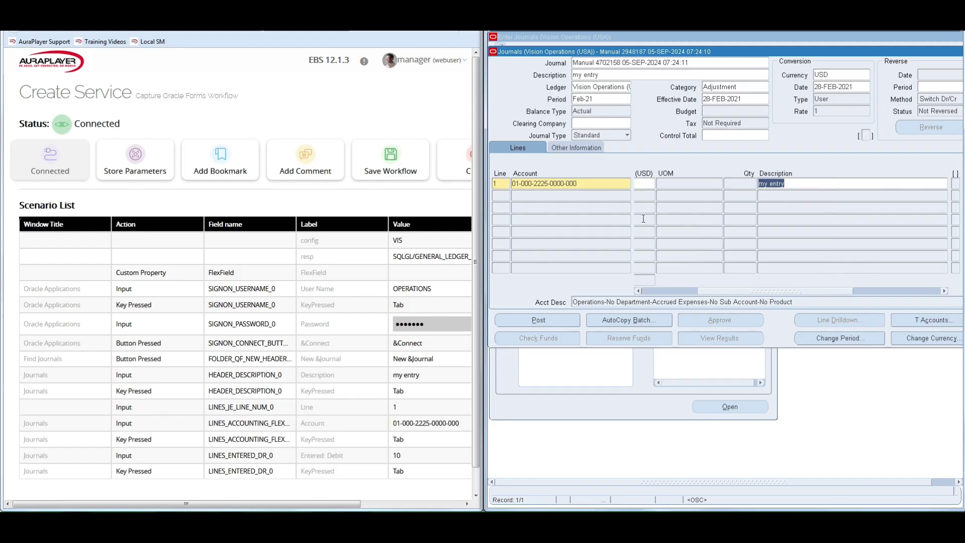
{"action": "left_click_drag", "start_coordinate": [768, 291], "coordinate": [685, 291]}
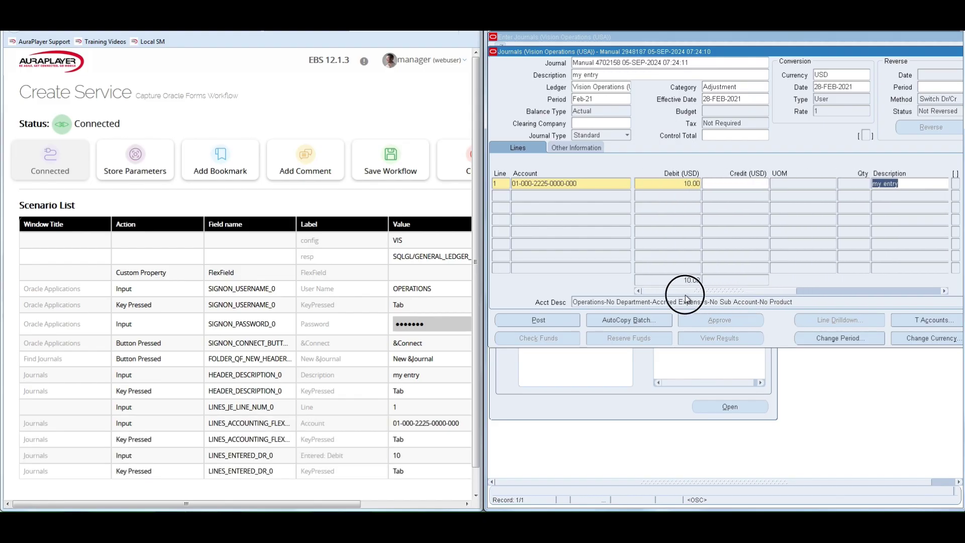
Add line 2 on the same account with a credit of 10 and save the journal
{"action": "left_click", "coordinate": [496, 183]}
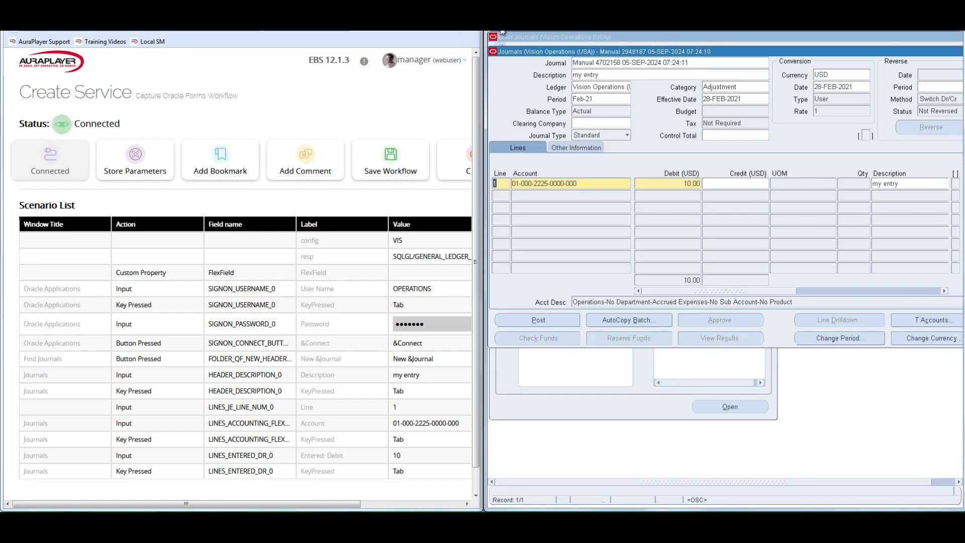
{"action": "left_click", "coordinate": [542, 195]}
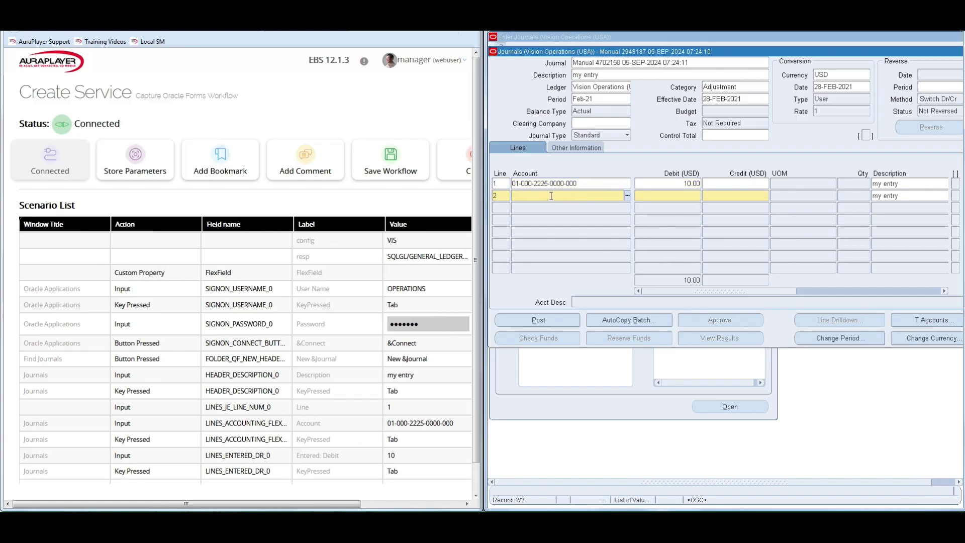
{"action": "key", "text": "ctrl+v"}
{"action": "key", "text": "Tab"}
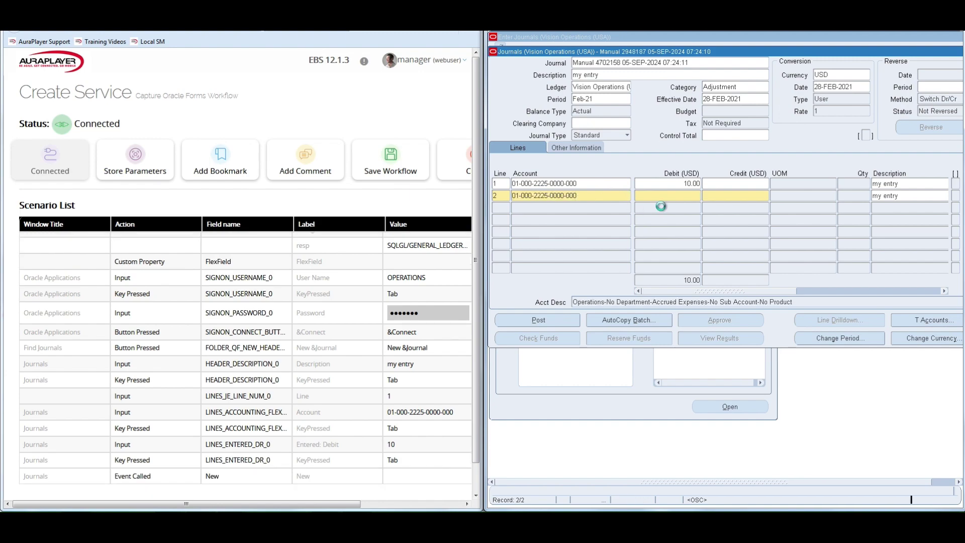
{"action": "key", "text": "Tab"}
{"action": "key", "text": "Tab"}
{"action": "left_click_drag", "start_coordinate": [754, 294], "coordinate": [680, 292]}
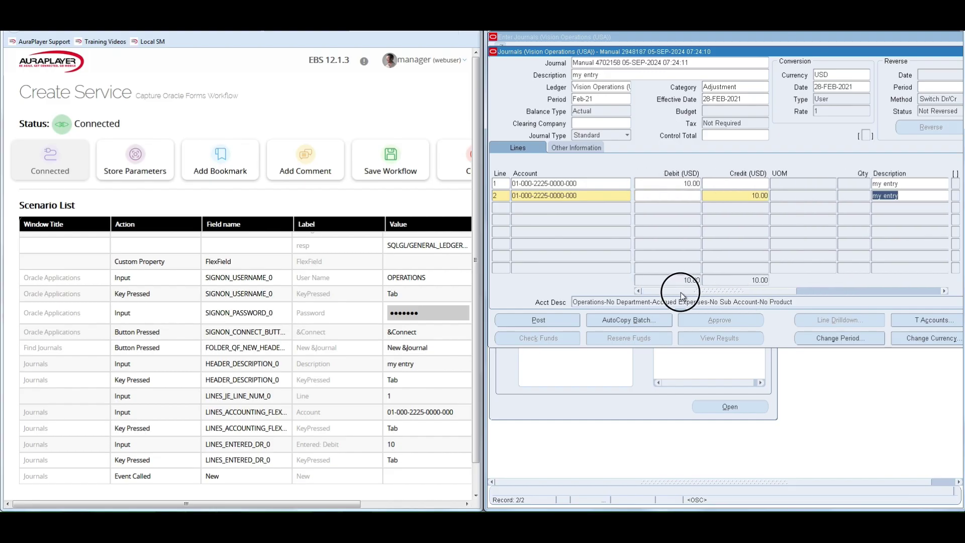
{"action": "key", "text": "ctrl+s"}
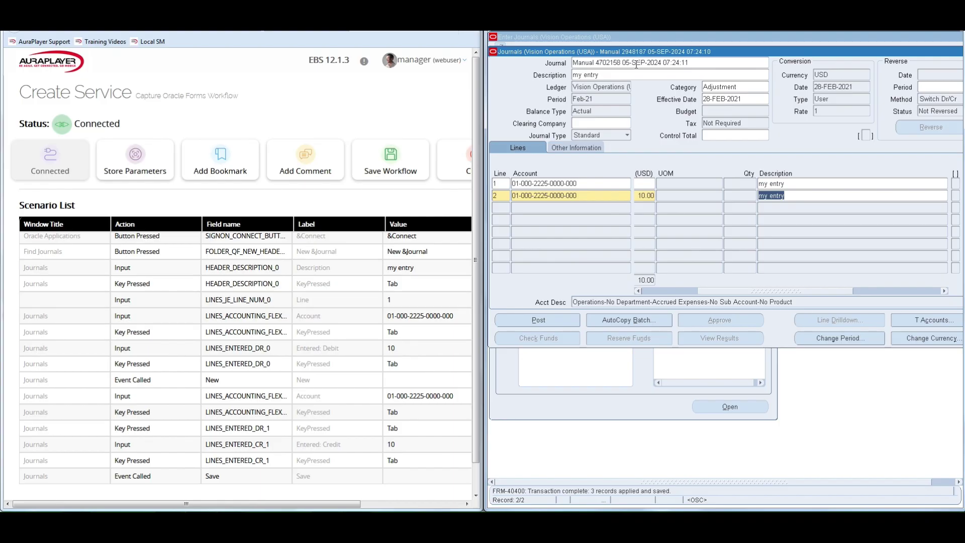
Capture the journal name and the Feb-21 period from the journal header as outputs
{"action": "left_click", "coordinate": [661, 64]}
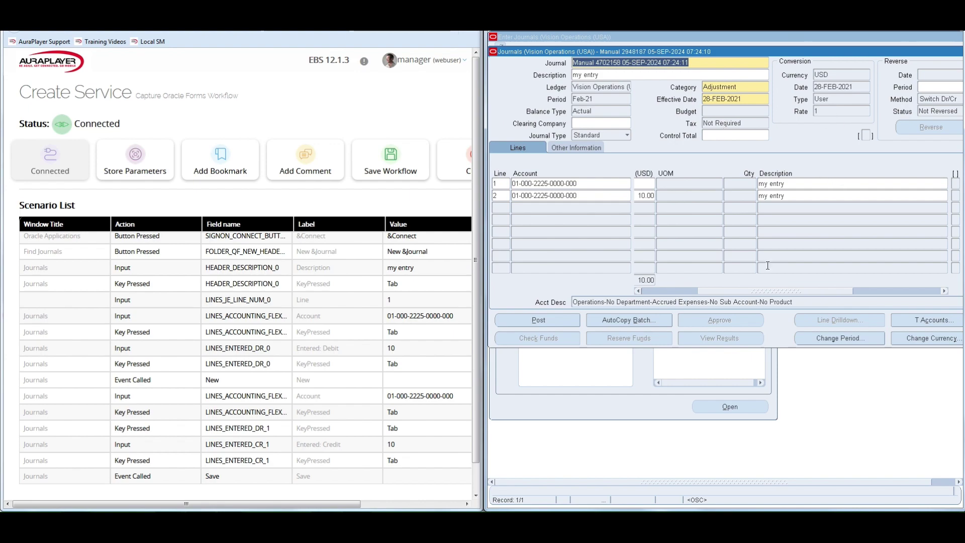
{"action": "left_click_drag", "start_coordinate": [754, 292], "coordinate": [693, 296]}
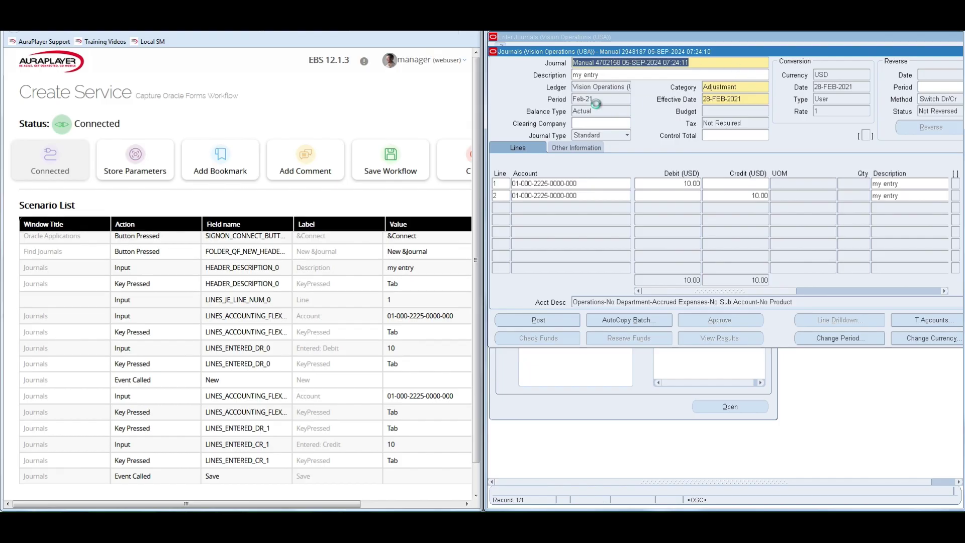
{"action": "left_click", "coordinate": [596, 99]}
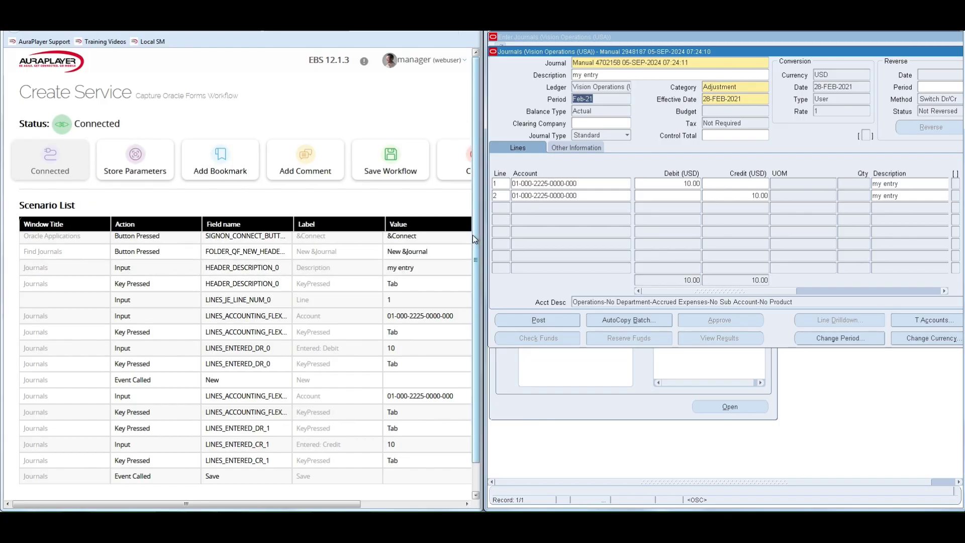
Save the recorded workflow from the AuraPlayer recorder panel
{"action": "left_click", "coordinate": [476, 254]}
{"action": "scroll", "coordinate": [476, 254], "scroll_direction": "down", "scroll_amount": 1}
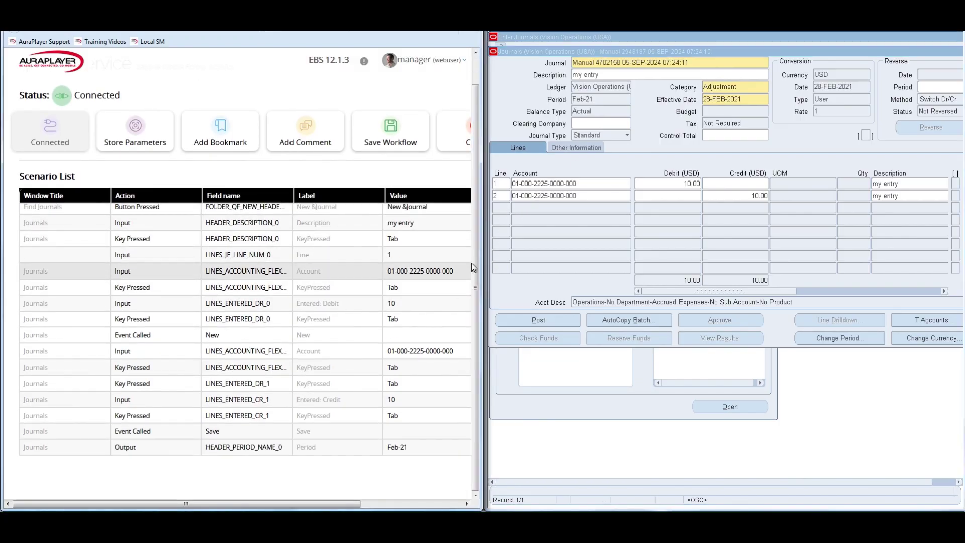
{"action": "left_click_drag", "start_coordinate": [476, 249], "coordinate": [478, 226]}
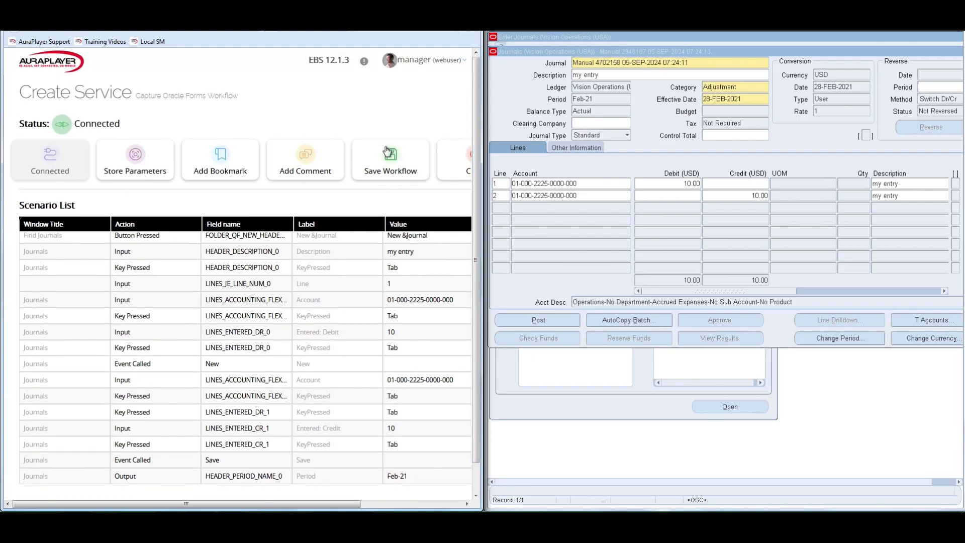
{"action": "left_click", "coordinate": [392, 169]}
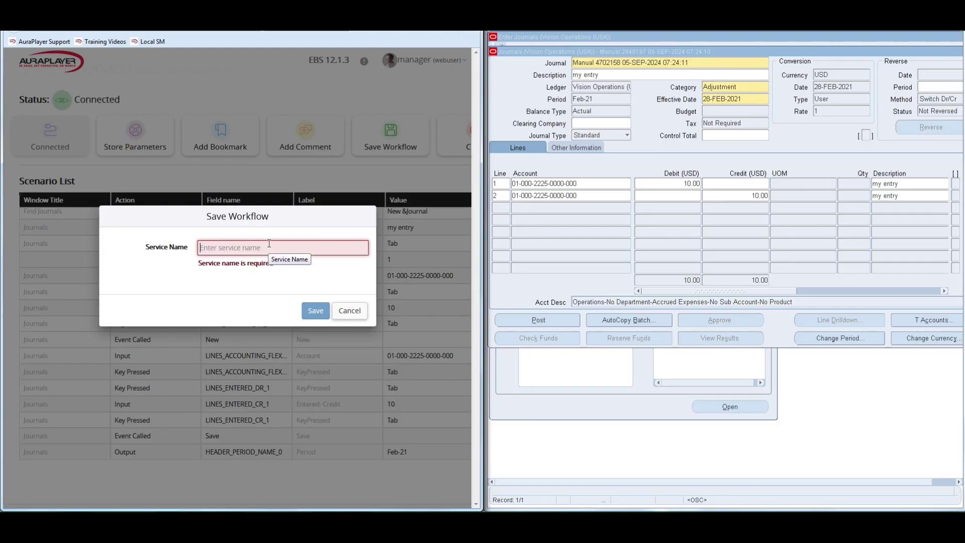
Name the service 'journalEntry' and save the workflow
{"action": "type", "text": "journal"}
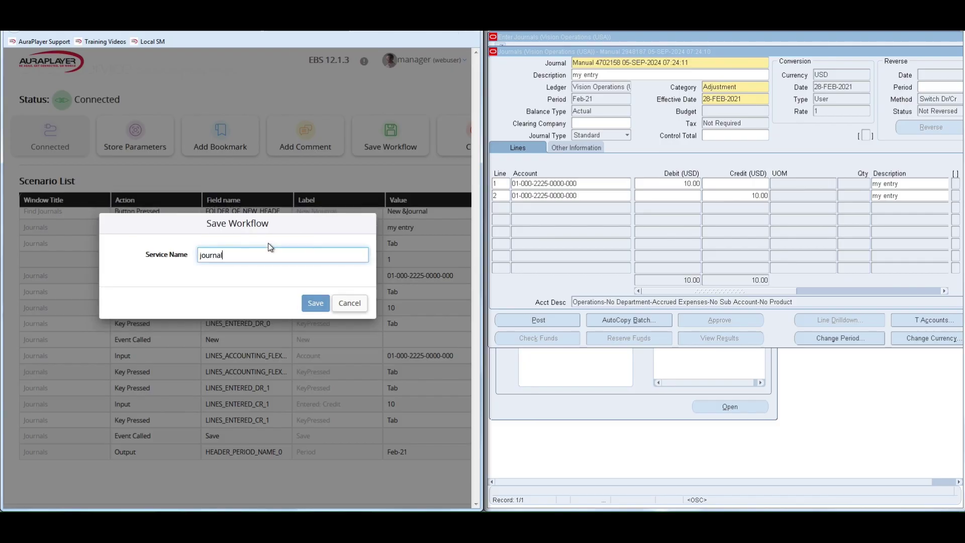
{"action": "type", "text": "Entry"}
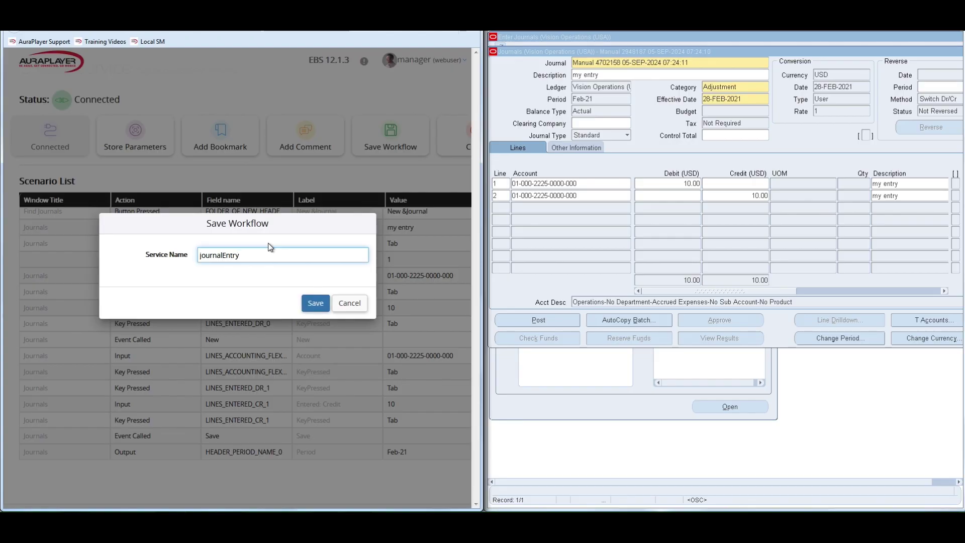
{"action": "left_click", "coordinate": [315, 303]}
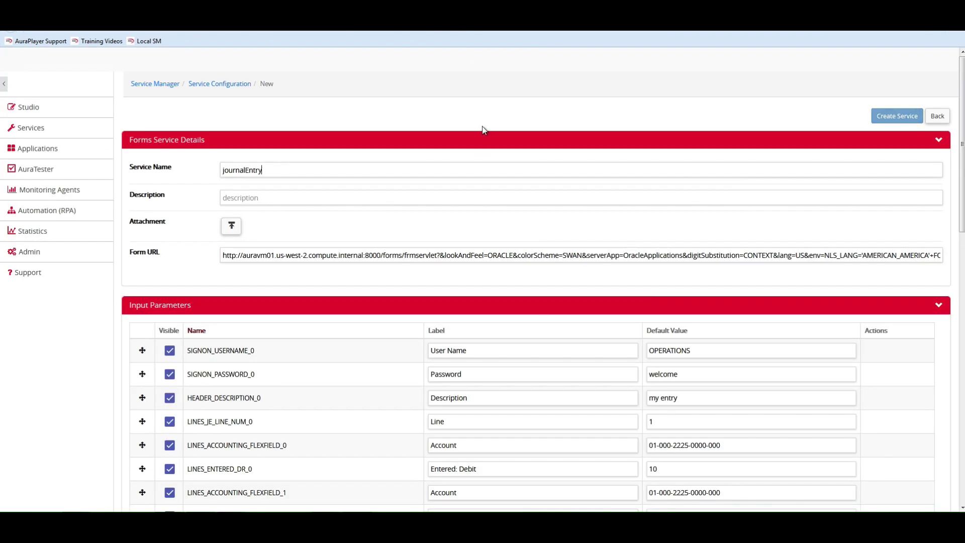
{"action": "left_click", "coordinate": [380, 275]}
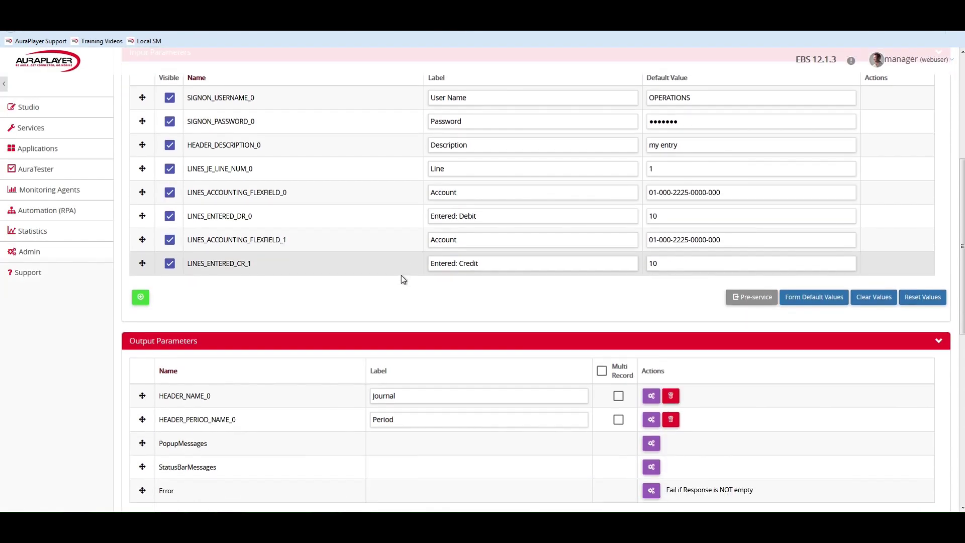
{"action": "scroll", "coordinate": [401, 275], "scroll_direction": "down", "scroll_amount": 3}
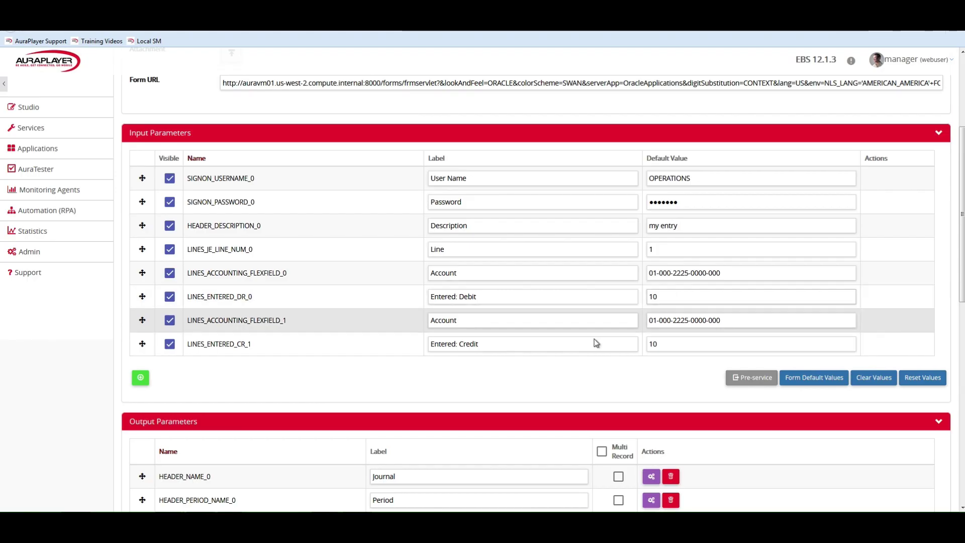
{"action": "scroll", "coordinate": [570, 367], "scroll_direction": "down", "scroll_amount": 2}
{"action": "scroll", "coordinate": [570, 367], "scroll_direction": "down", "scroll_amount": 1}
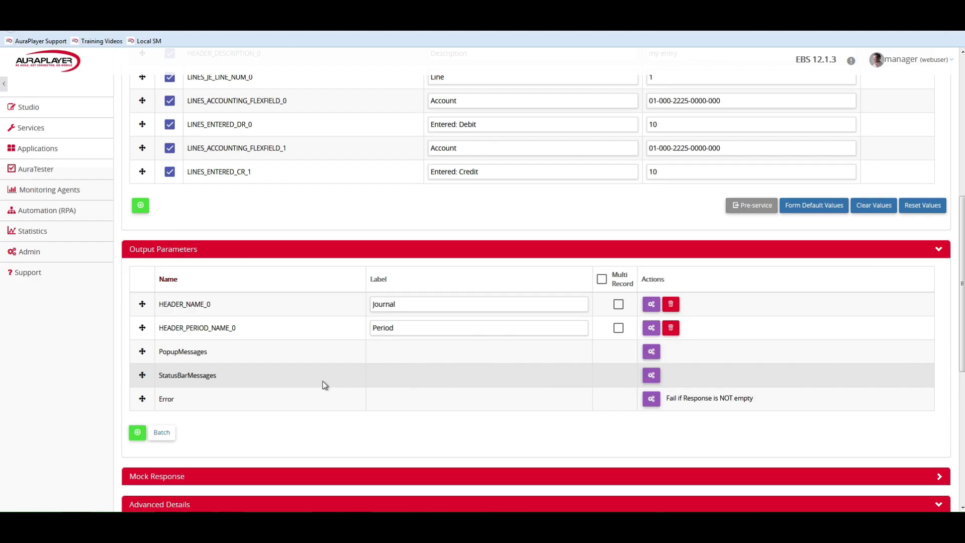
Set the StatusBarMessages validation to 'Response does NOT contain value' FRM-40400 and save
{"action": "double_click", "coordinate": [192, 380]}
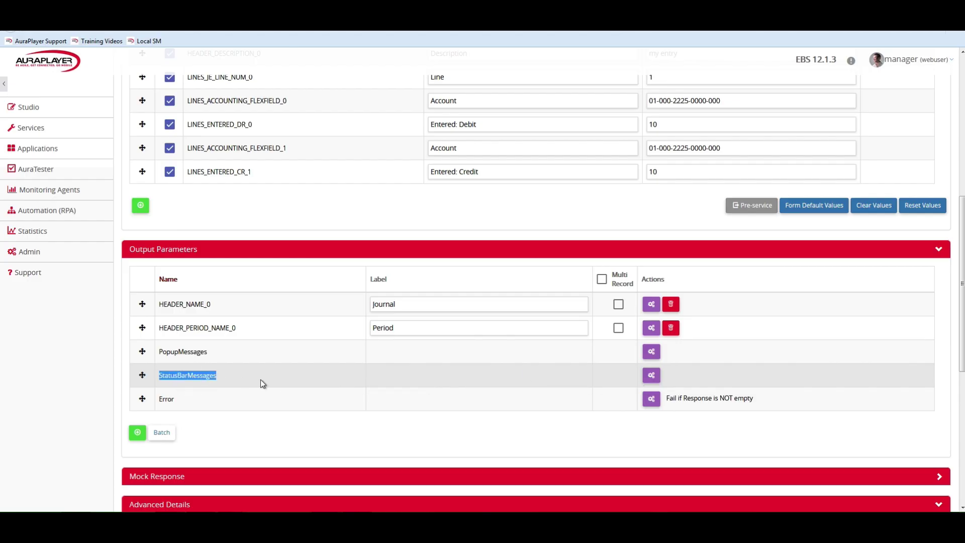
{"action": "left_click", "coordinate": [650, 377]}
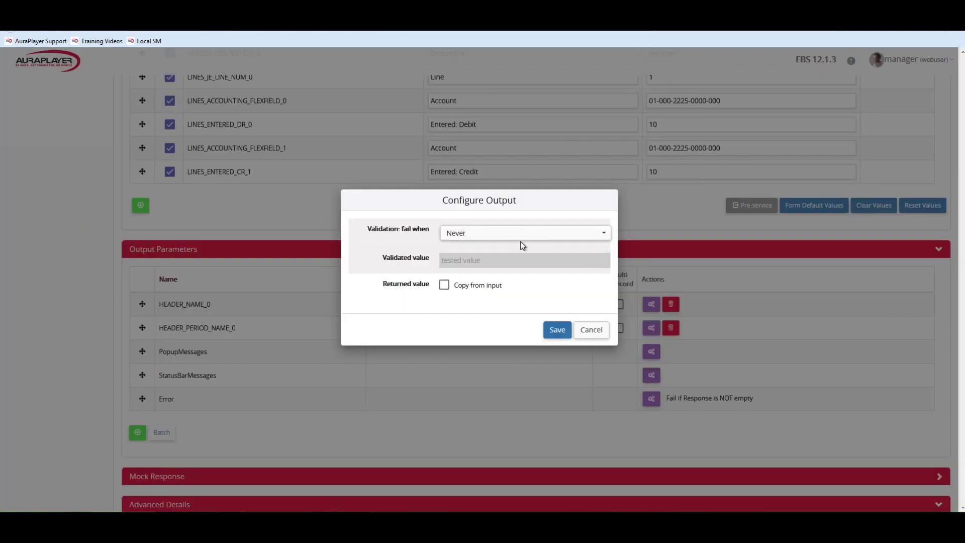
{"action": "left_click", "coordinate": [532, 242]}
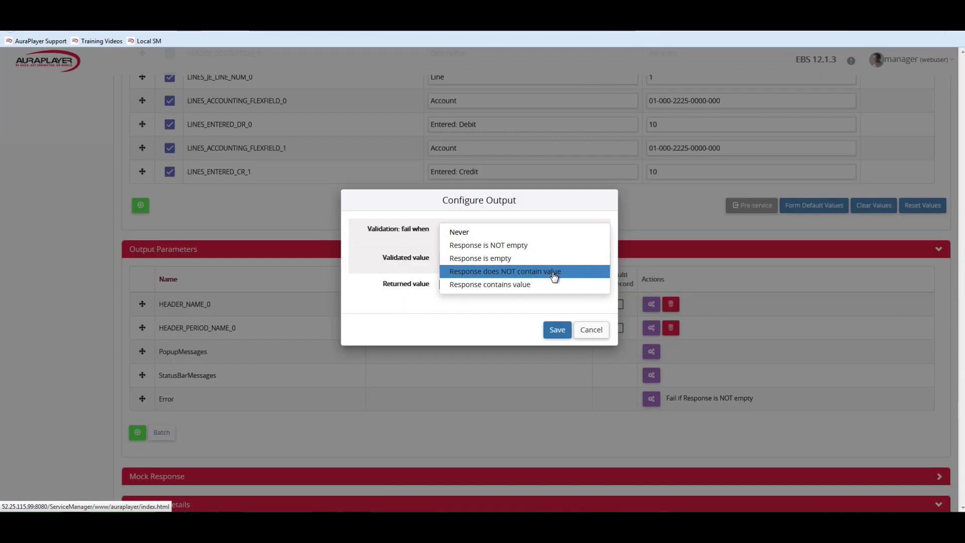
{"action": "left_click", "coordinate": [552, 272]}
{"action": "left_click", "coordinate": [524, 259]}
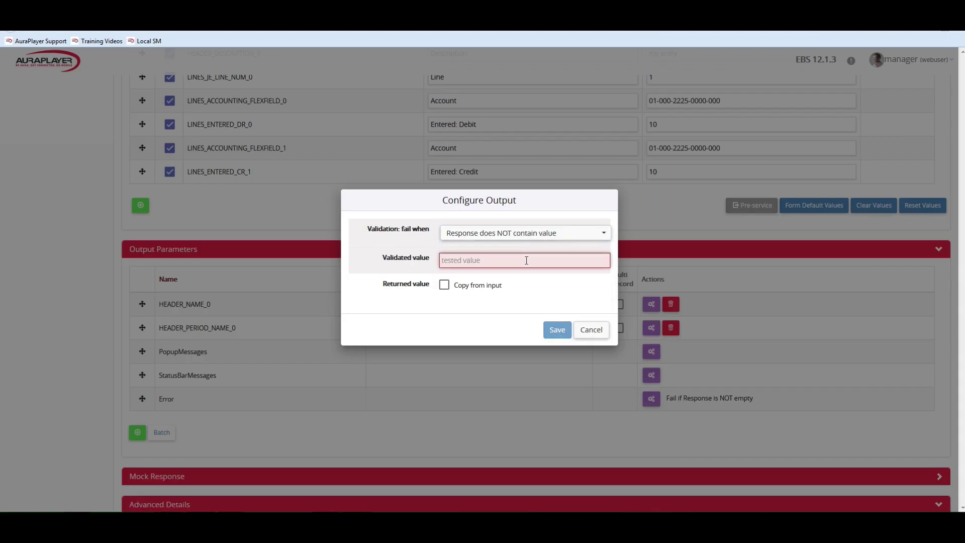
{"action": "type", "text": "FRM-40400"}
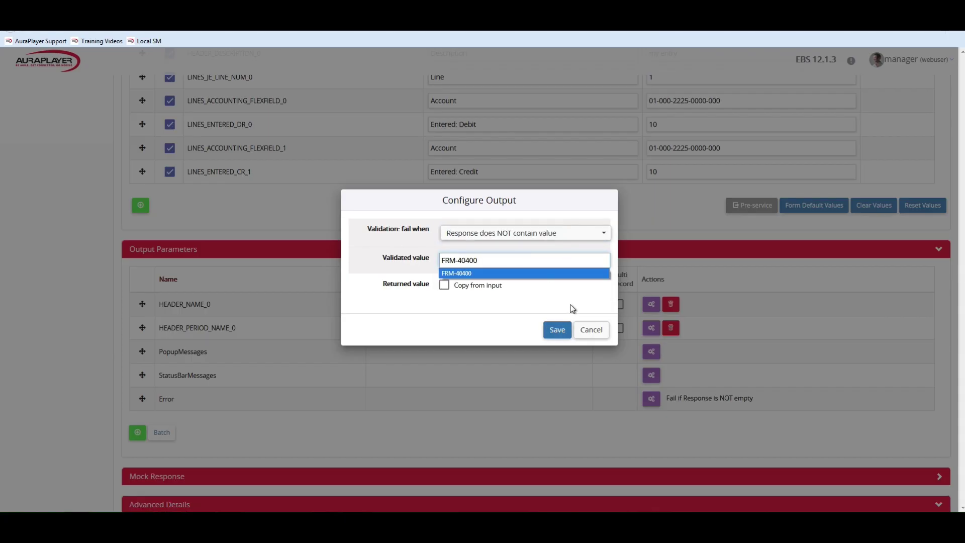
{"action": "left_click", "coordinate": [556, 329]}
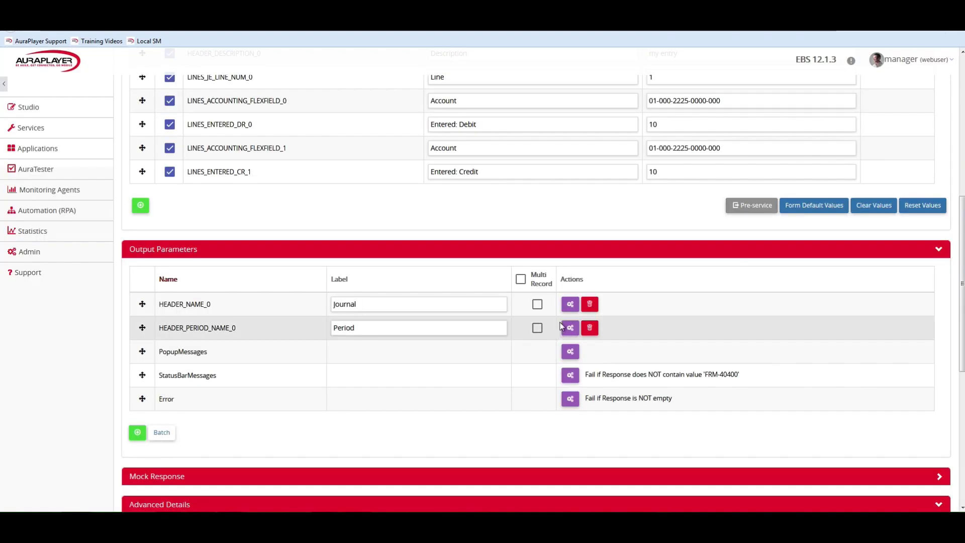
{"action": "scroll", "coordinate": [581, 216], "scroll_direction": "up", "scroll_amount": 7}
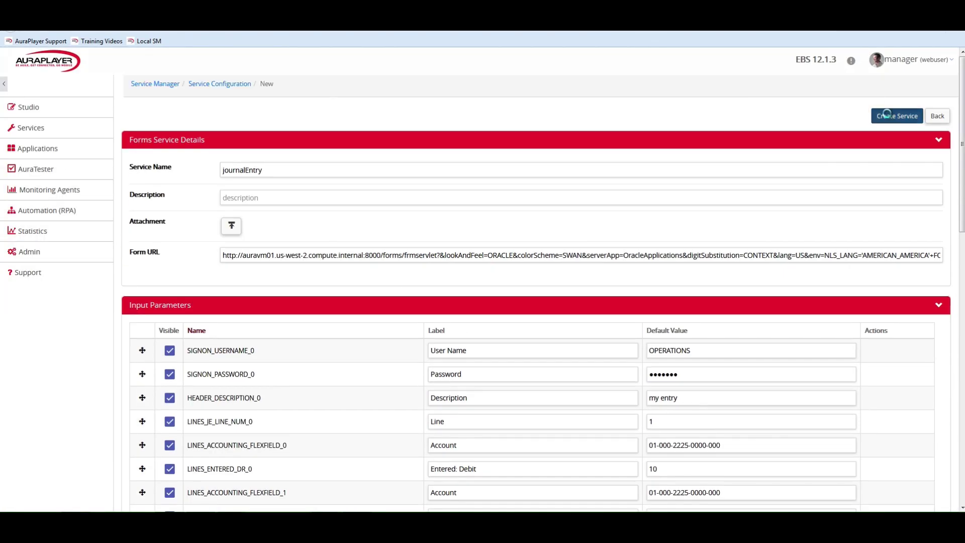
Create the journalEntry service, collapse Forms Service Details, and open its Service Tester
{"action": "left_click", "coordinate": [897, 116]}
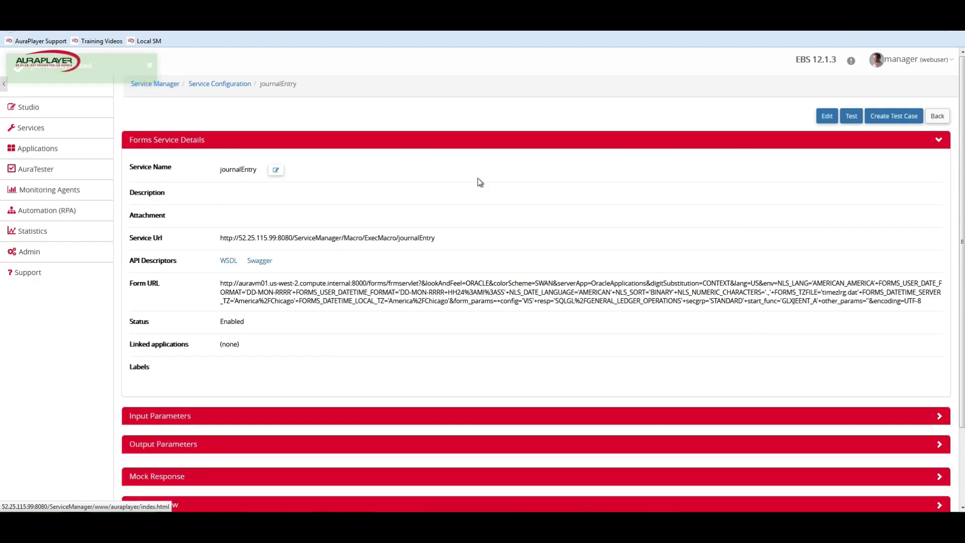
{"action": "left_click", "coordinate": [531, 142]}
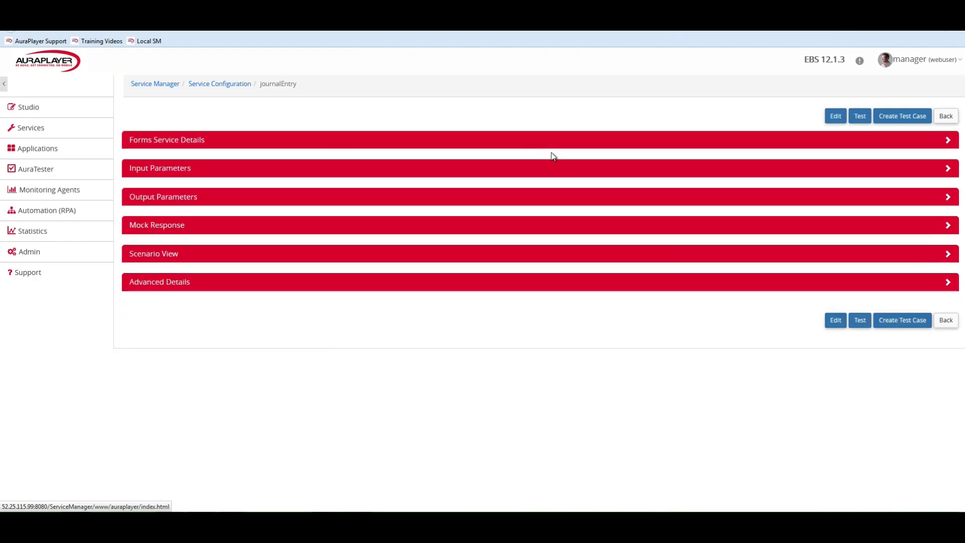
{"action": "left_click", "coordinate": [860, 116]}
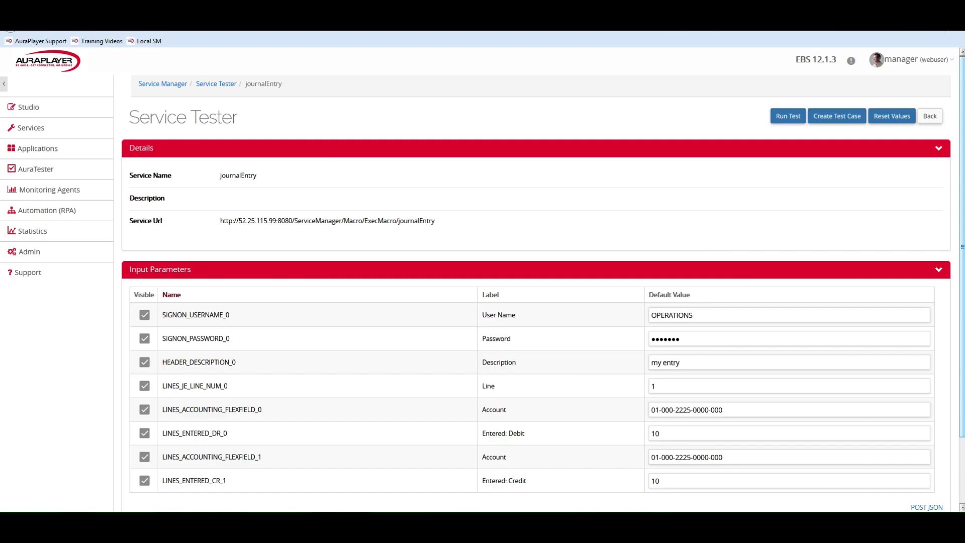
{"action": "left_click", "coordinate": [738, 408]}
{"action": "key", "text": "ctrl+v"}
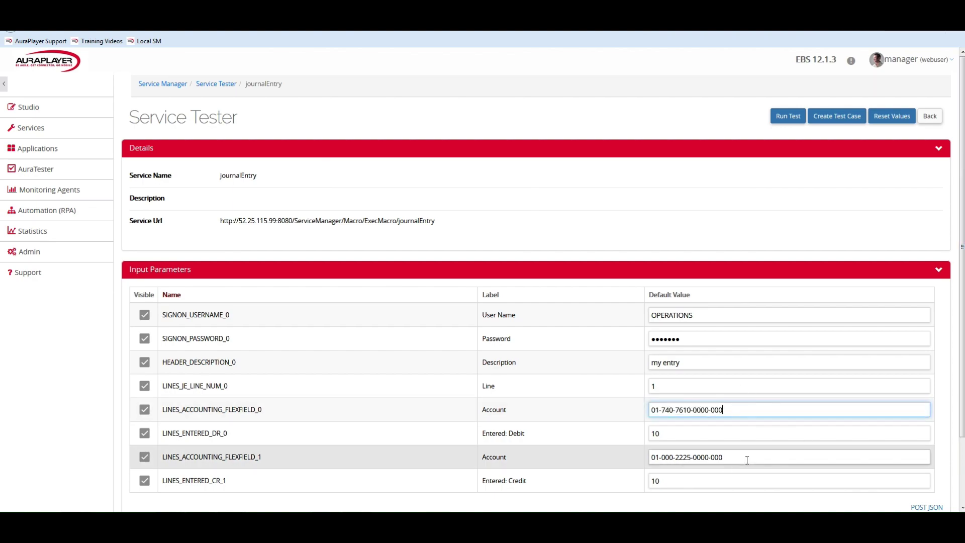
{"action": "left_click", "coordinate": [745, 457]}
{"action": "key", "text": "ctrl+v"}
Set the debit and credit amounts to 5 and the description to AuraPlayer
{"action": "left_click", "coordinate": [663, 432]}
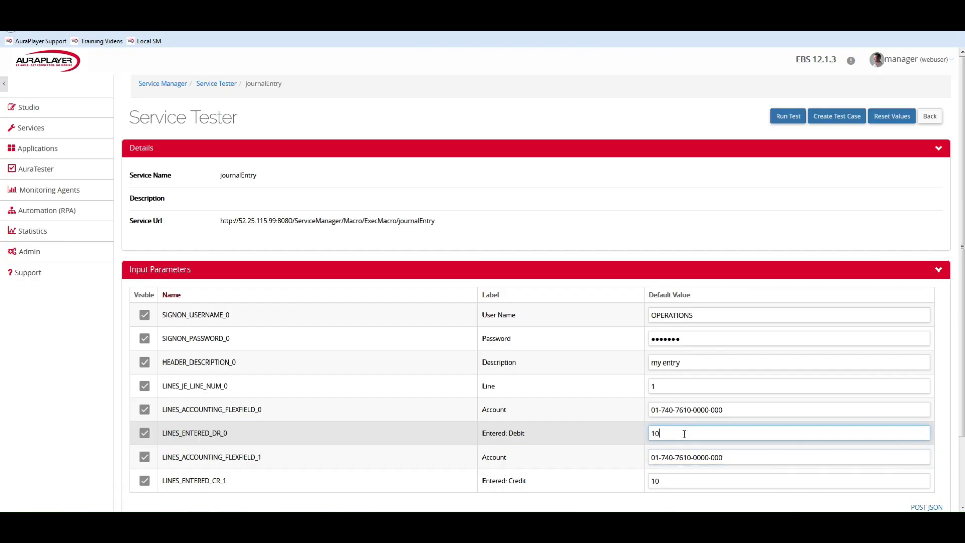
{"action": "key", "text": "BackSpace"}
{"action": "key", "text": "BackSpace"}
{"action": "type", "text": "5"}
{"action": "left_click", "coordinate": [666, 479]}
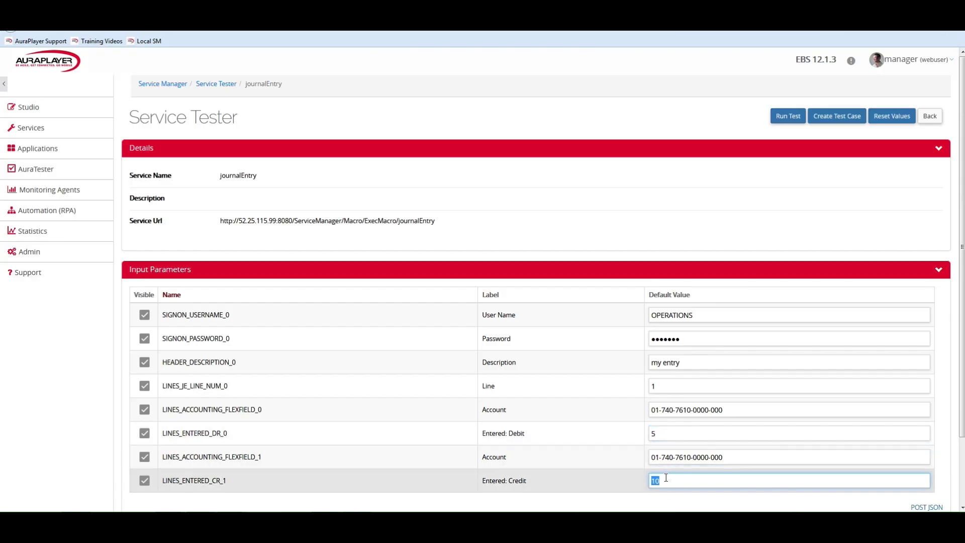
{"action": "type", "text": "5"}
{"action": "left_click", "coordinate": [691, 361]}
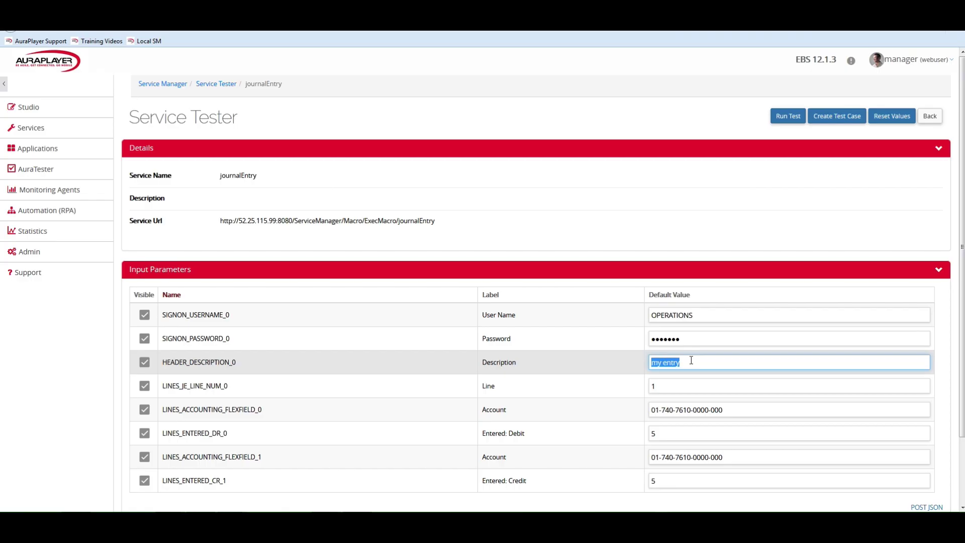
{"action": "type", "text": "AuraPlayer"}
Run the journalEntry test and copy the returned journal name Manual 4702159 back to Oracle
{"action": "left_click", "coordinate": [780, 119]}
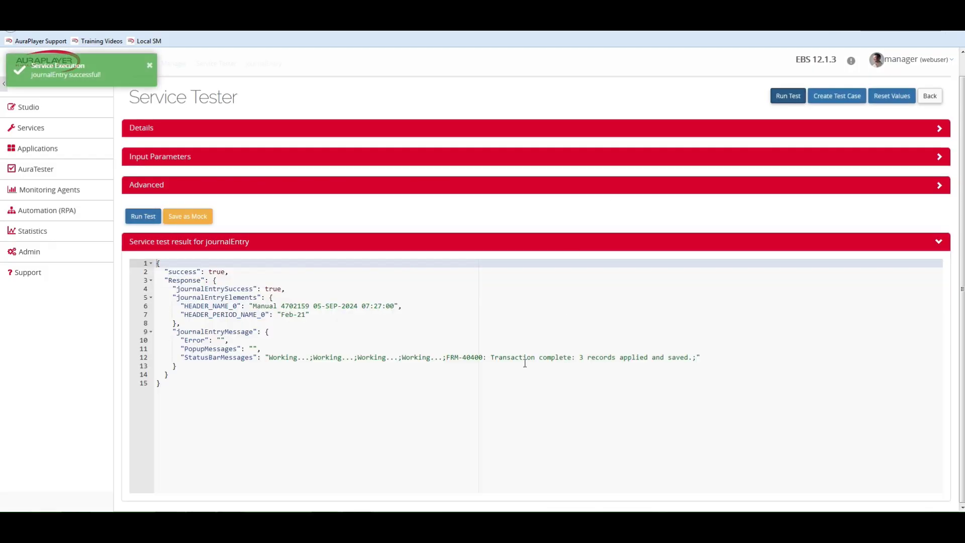
{"action": "left_click_drag", "start_coordinate": [446, 357], "coordinate": [701, 357]}
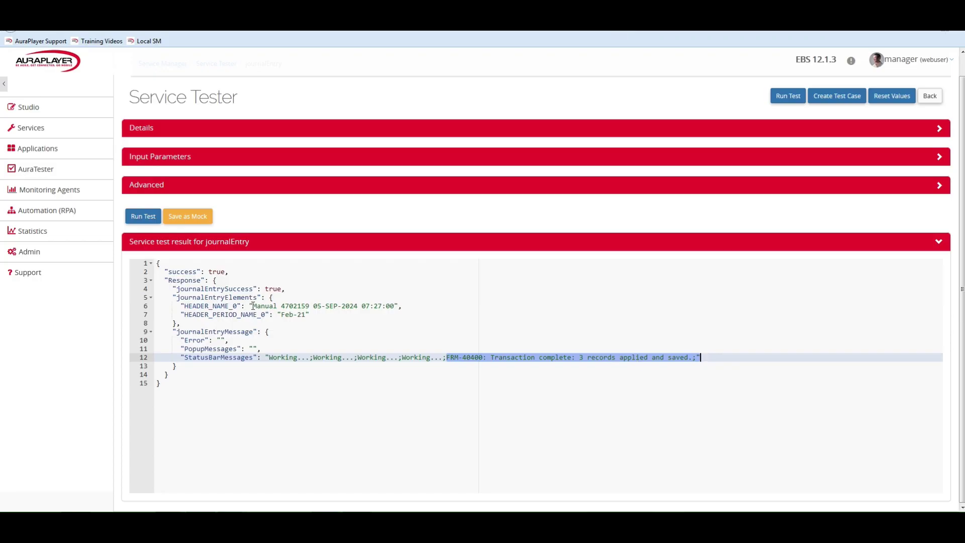
{"action": "left_click_drag", "start_coordinate": [253, 306], "coordinate": [395, 306]}
{"action": "key", "text": "ctrl+c"}
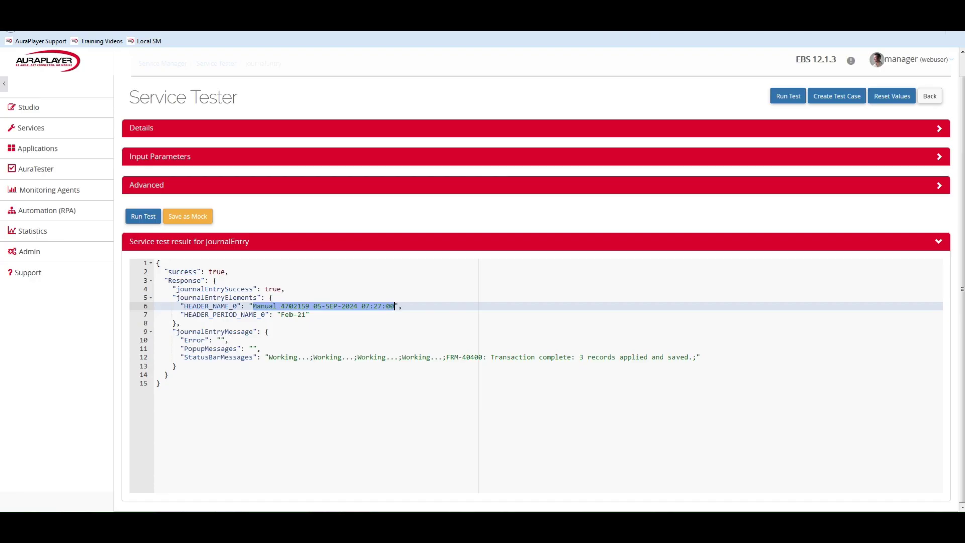
{"action": "key", "text": "alt+Tab"}
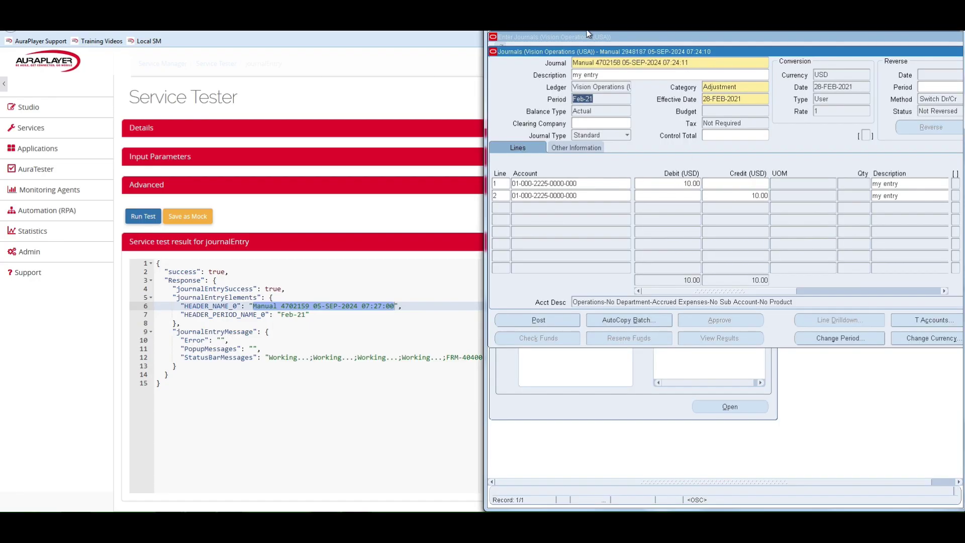
Find journal Manual 4702159 in Oracle by pasting its name into the Journal search
{"action": "left_click", "coordinate": [509, 33]}
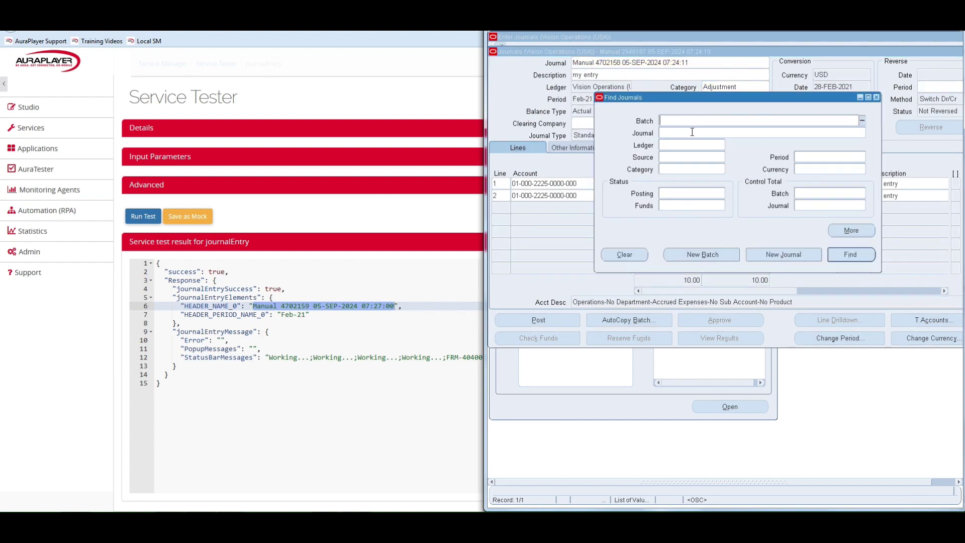
{"action": "left_click", "coordinate": [664, 132]}
{"action": "key", "text": "ctrl+v"}
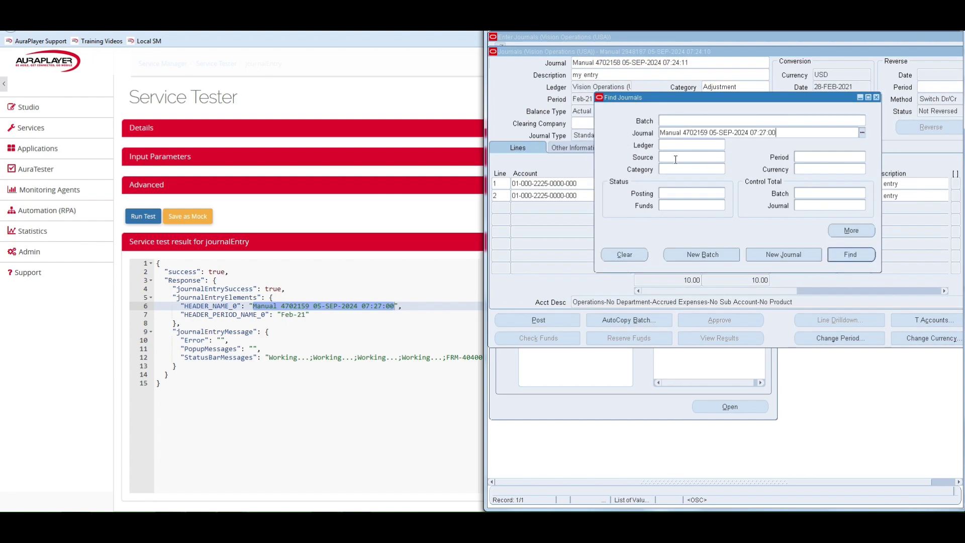
{"action": "left_click", "coordinate": [850, 255]}
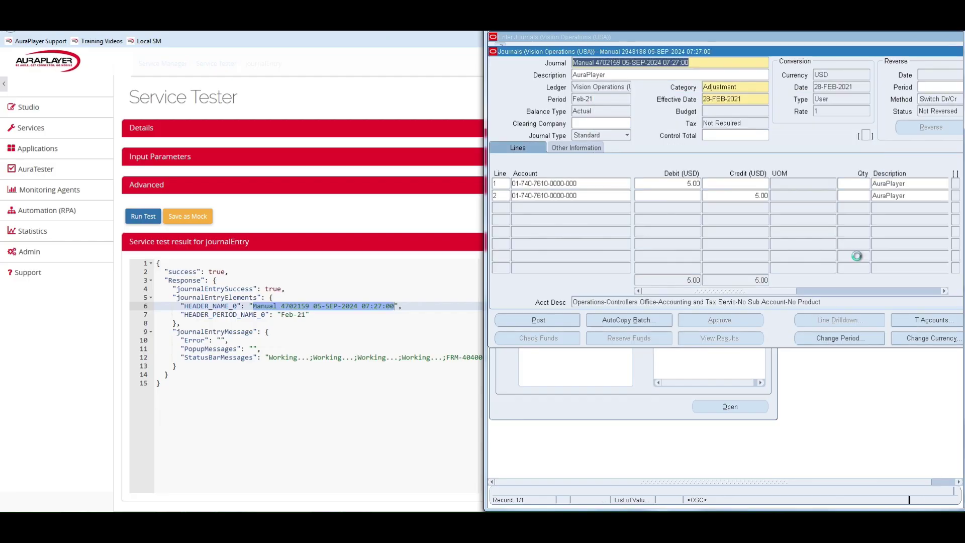